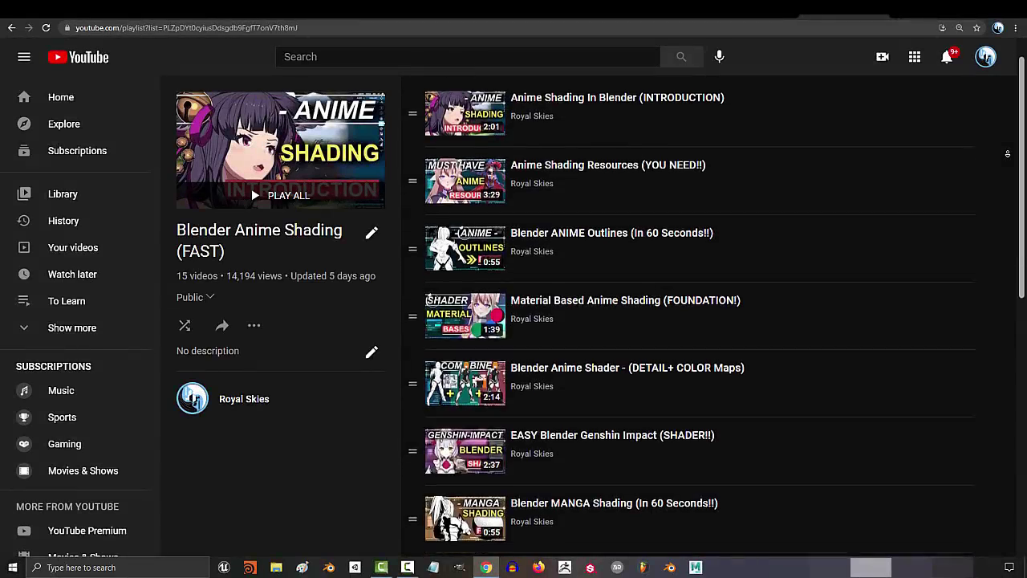
Scroll the Blender Anime Shading (FAST) playlist down to the normal-editing tutorials.
scroll(1007, 152, "down", 2)
scroll(1007, 153, "down", 2)
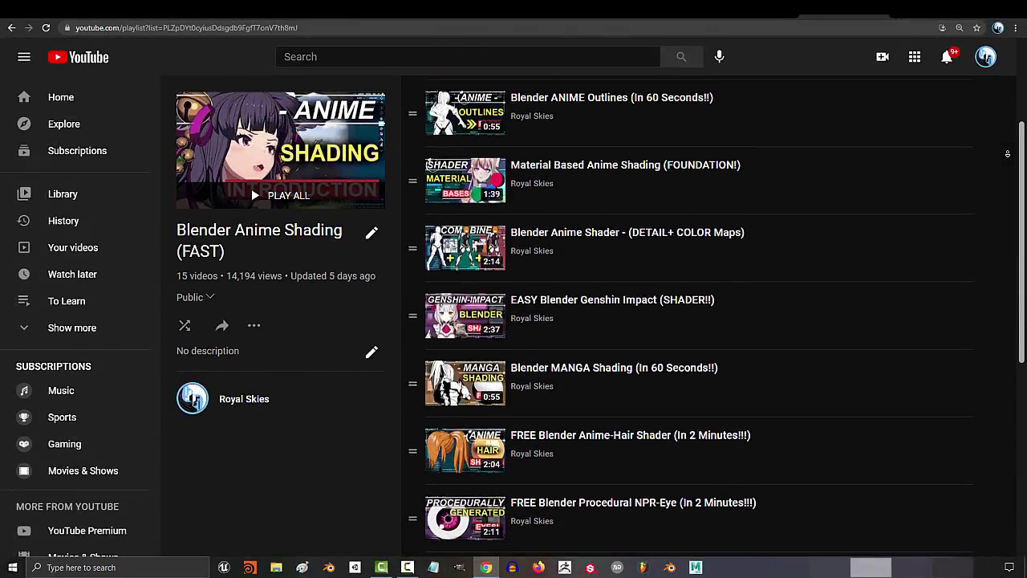
scroll(1007, 153, "down", 2)
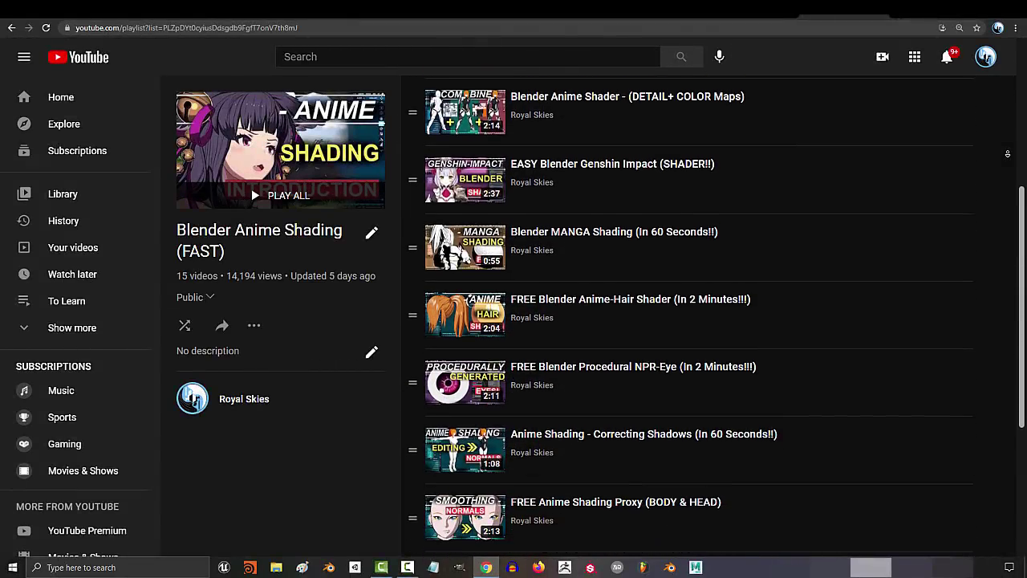
scroll(1007, 152, "down", 2)
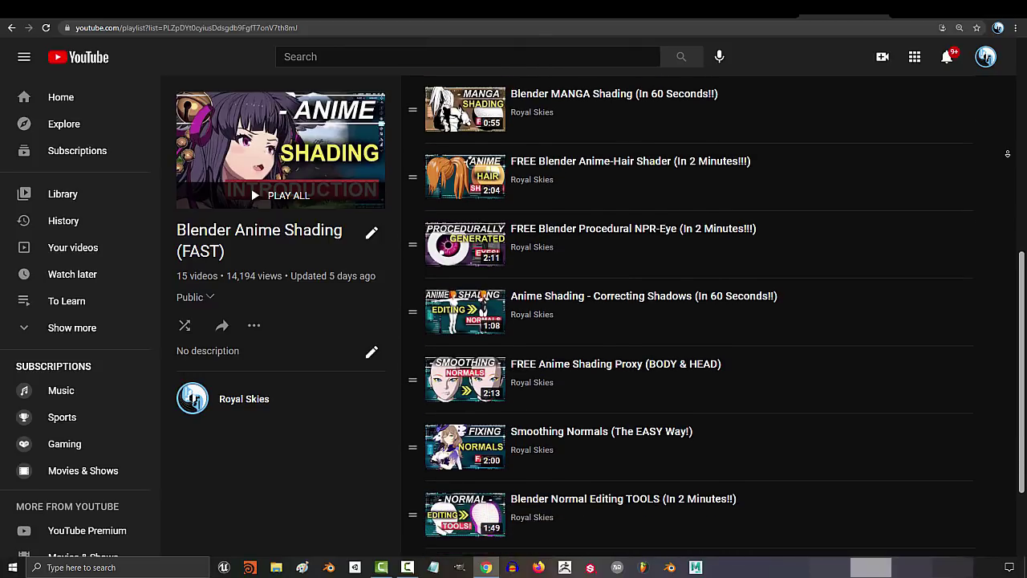
scroll(1007, 152, "down", 1)
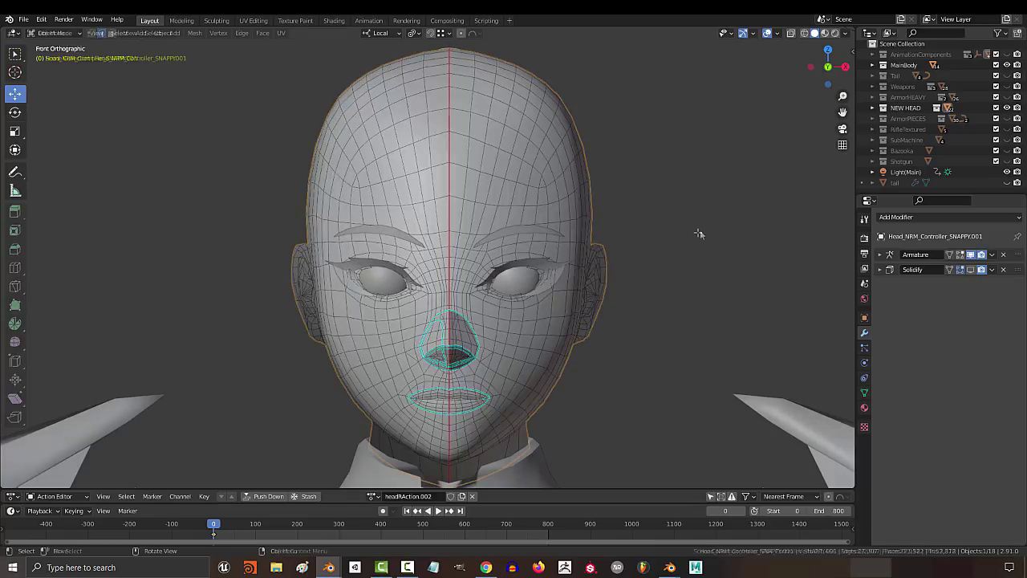
Show the head in Object Mode with Material Preview shading, then zoom out to the full character.
key("Tab")
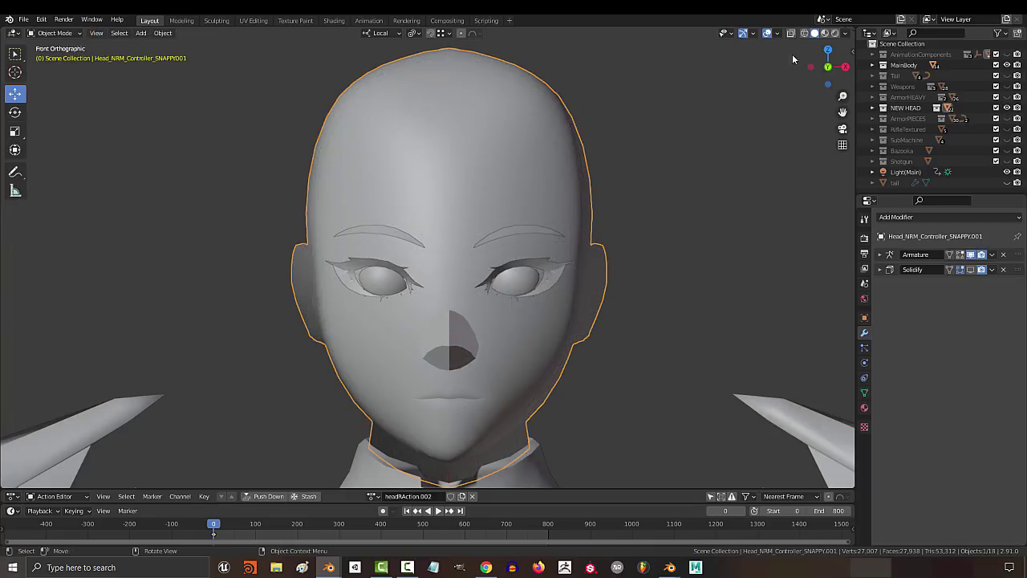
key("z")
left_click(783, 175)
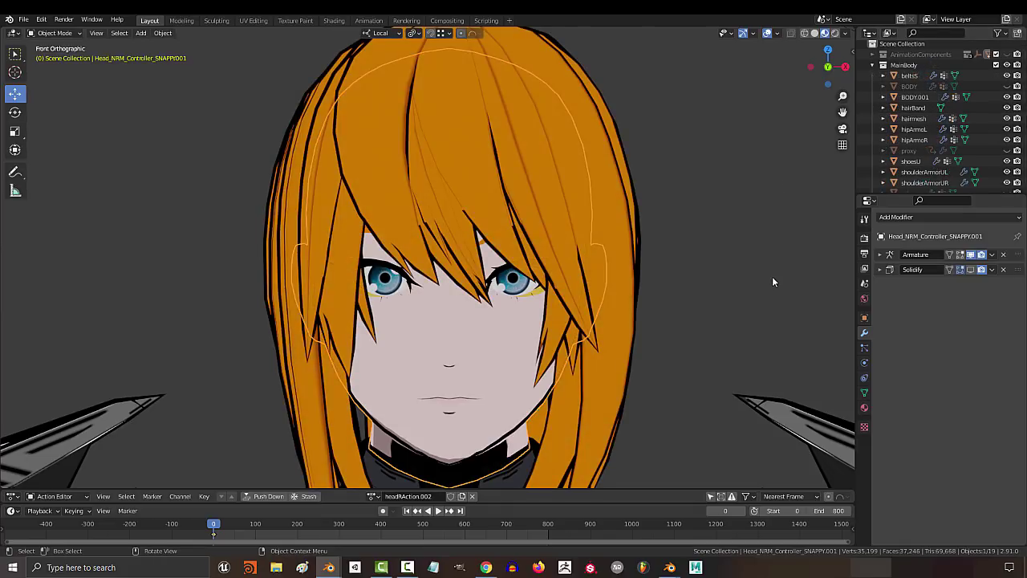
scroll(713, 334, "down", 3)
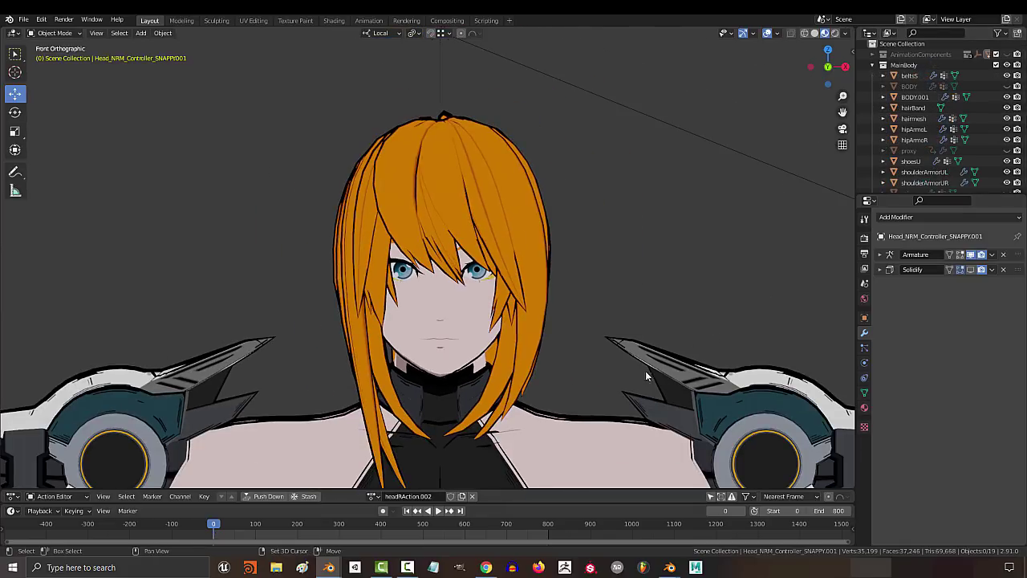
scroll(648, 334, "down", 2)
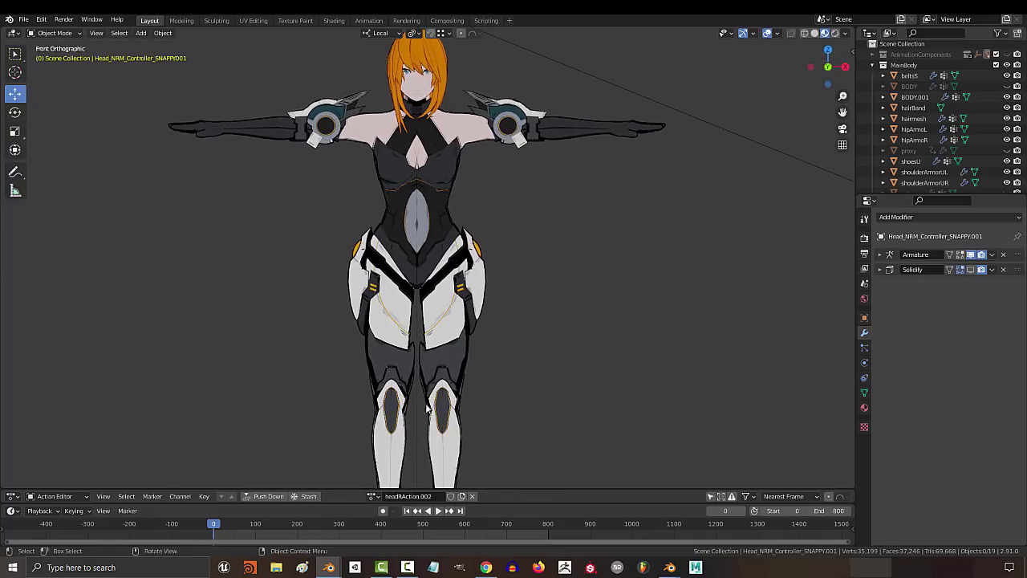
key("Escape")
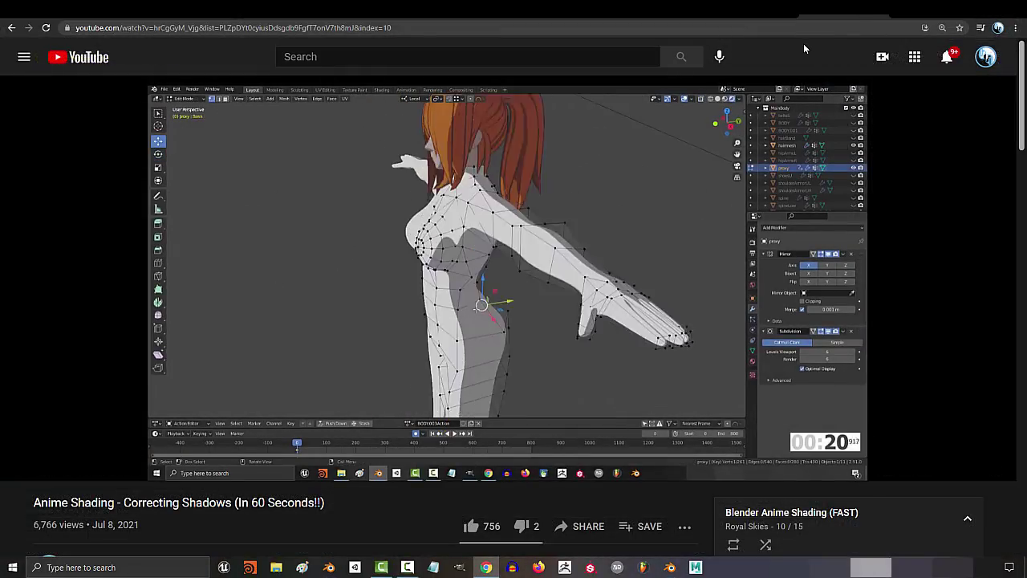
Pause the Correcting Shadows tutorial video.
left_click(452, 440)
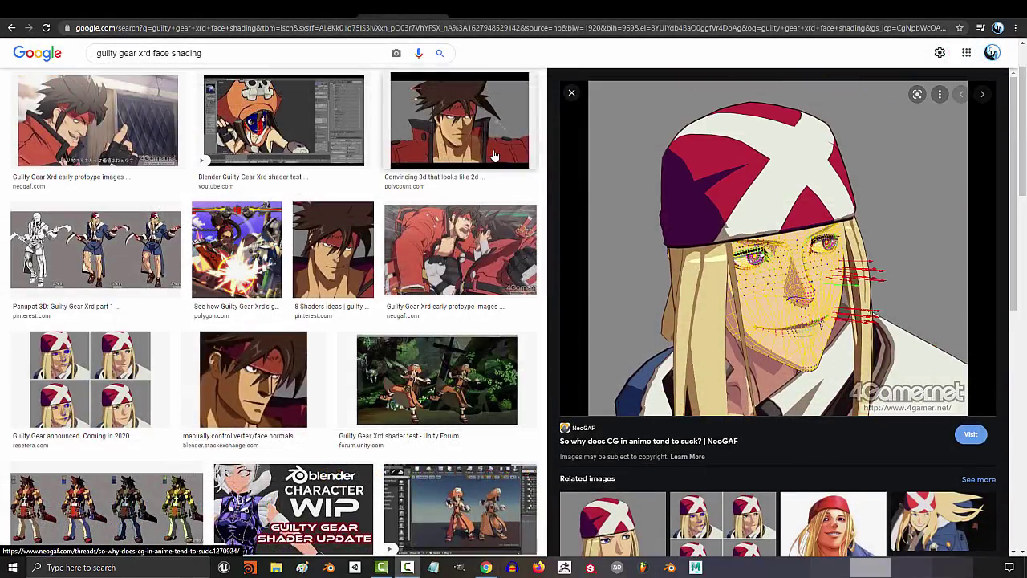
Preview the polycount Guilty Gear Xrd image, a Rembrandt lighting portrait and the Types of lighting example.
left_click(459, 120)
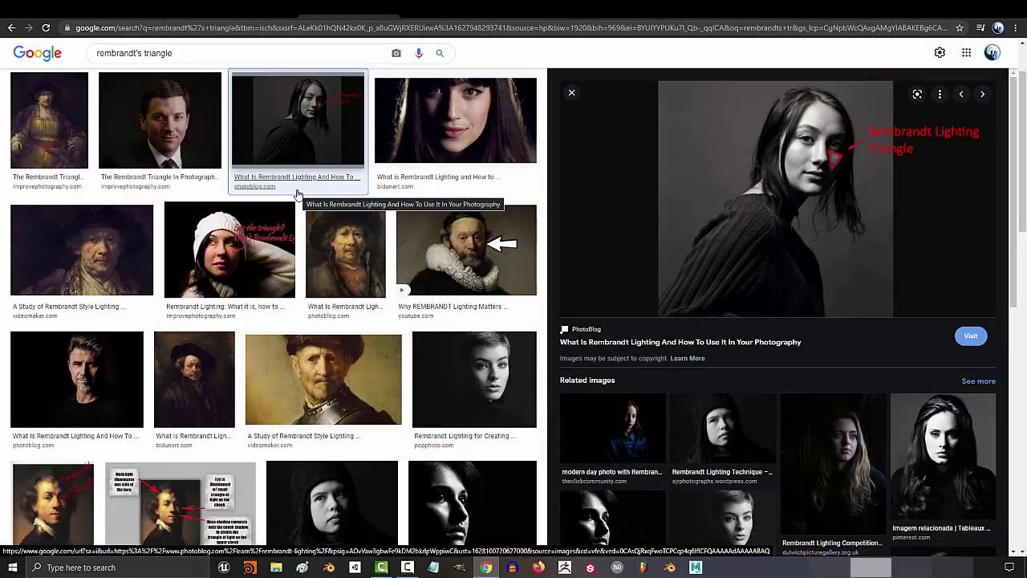
left_click(440, 151)
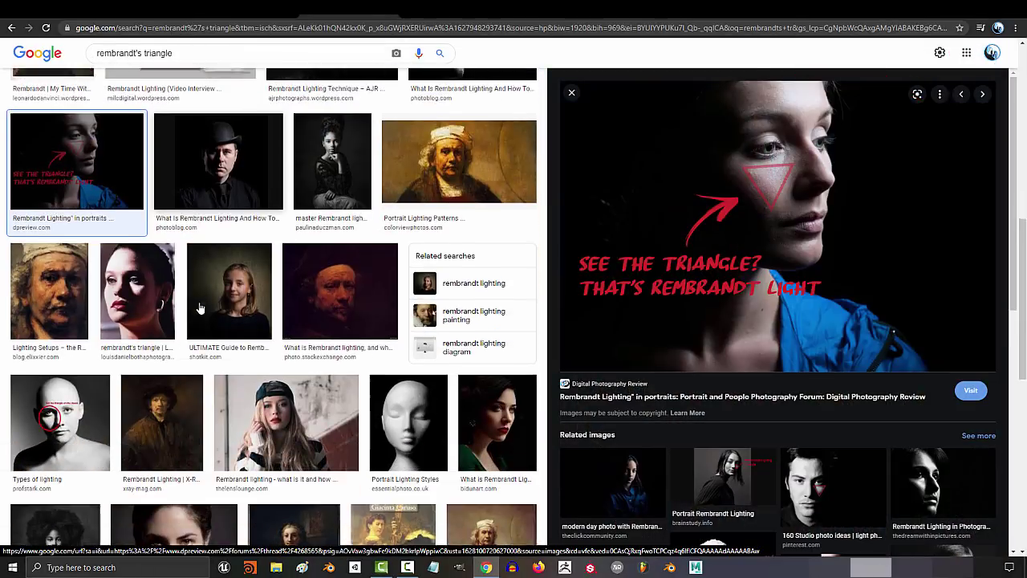
scroll(76, 328, "down", 2)
left_click(76, 328)
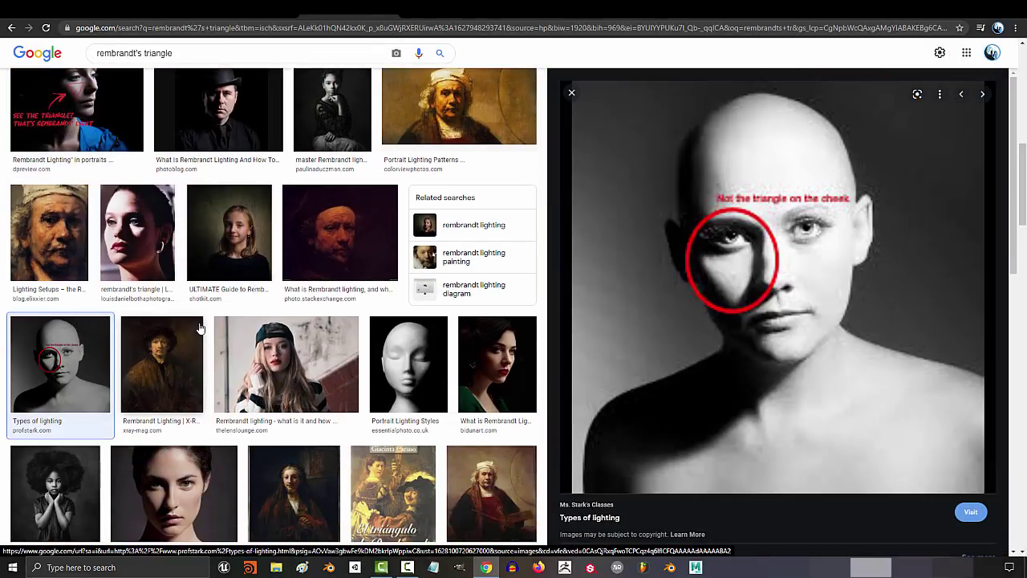
Preview the blonde and black-and-white Rembrandt portraits, then the polycount Guilty Gear Xrd image again.
scroll(199, 327, "down", 4)
left_click(349, 279)
left_click(80, 301)
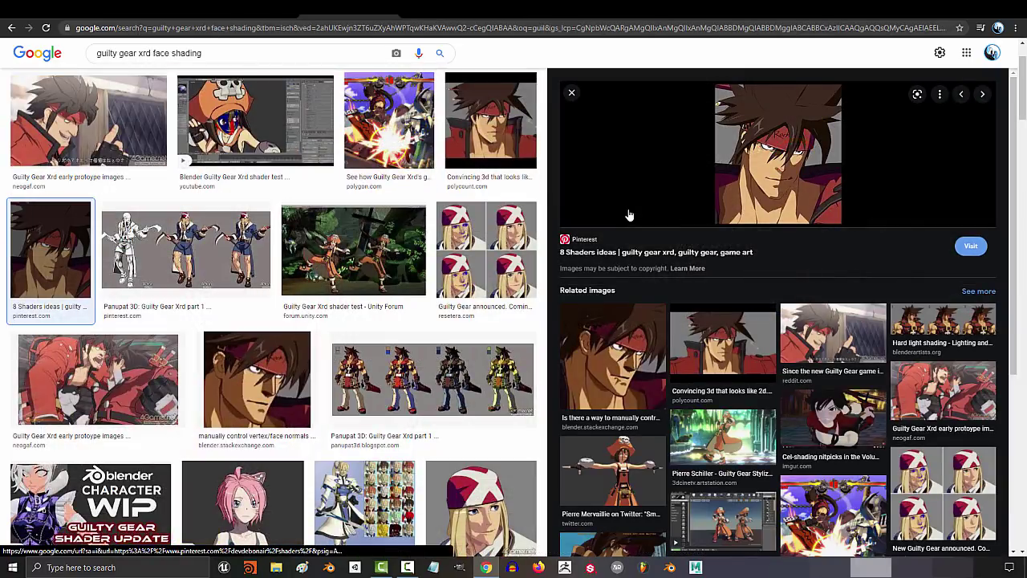
left_click(497, 138)
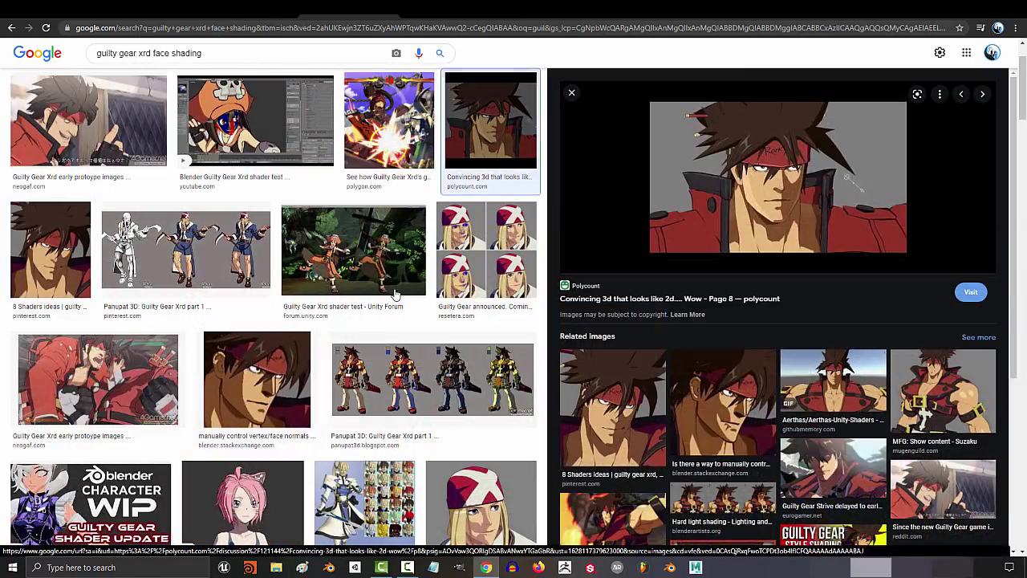
scroll(498, 138, "down", 3)
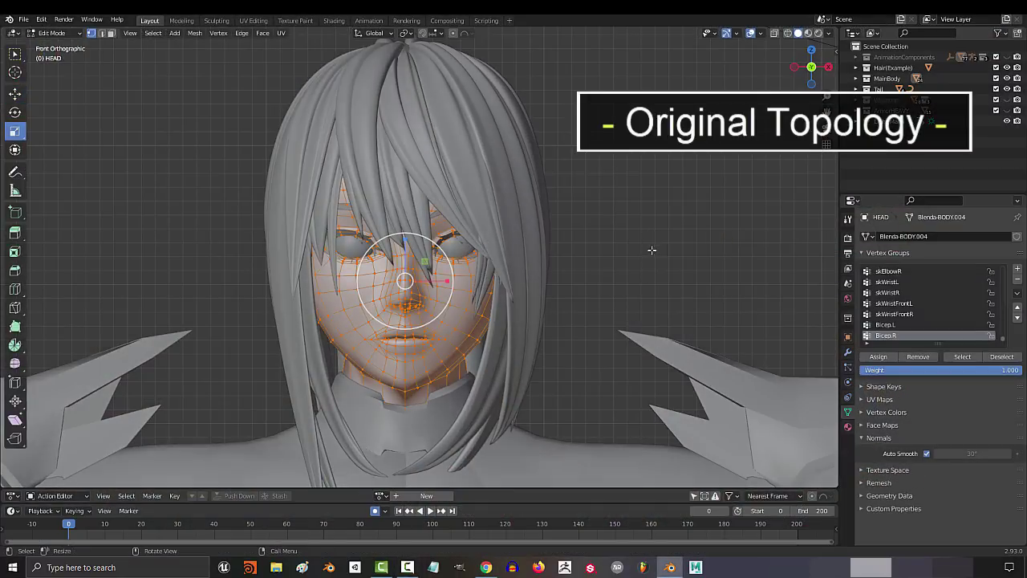
Orbit the head, select the HEAD mesh, and orbit to inspect its side topology.
middle_click_drag(653, 248, 160, 250)
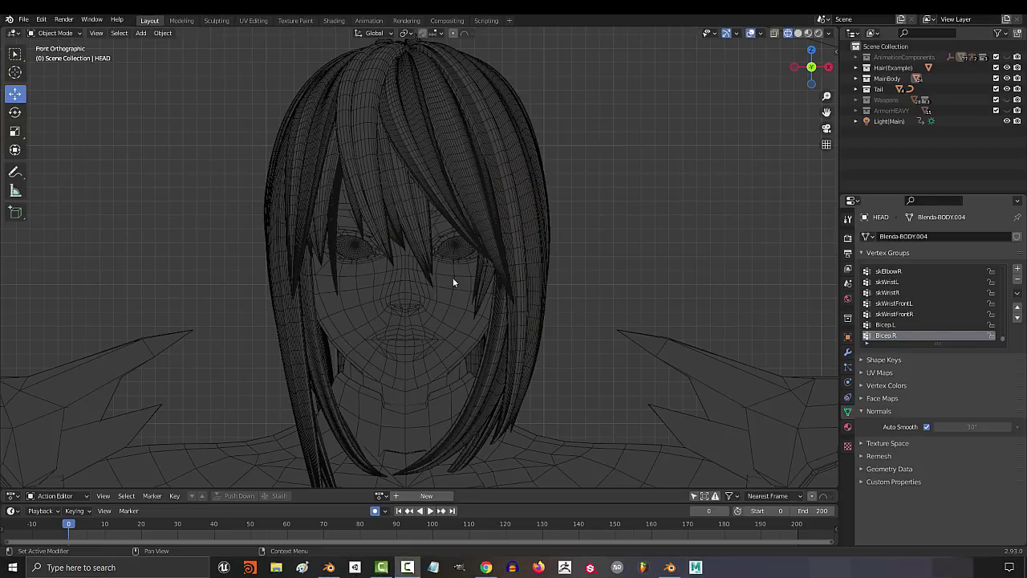
left_click(451, 300)
middle_click_drag(602, 316, 253, 298)
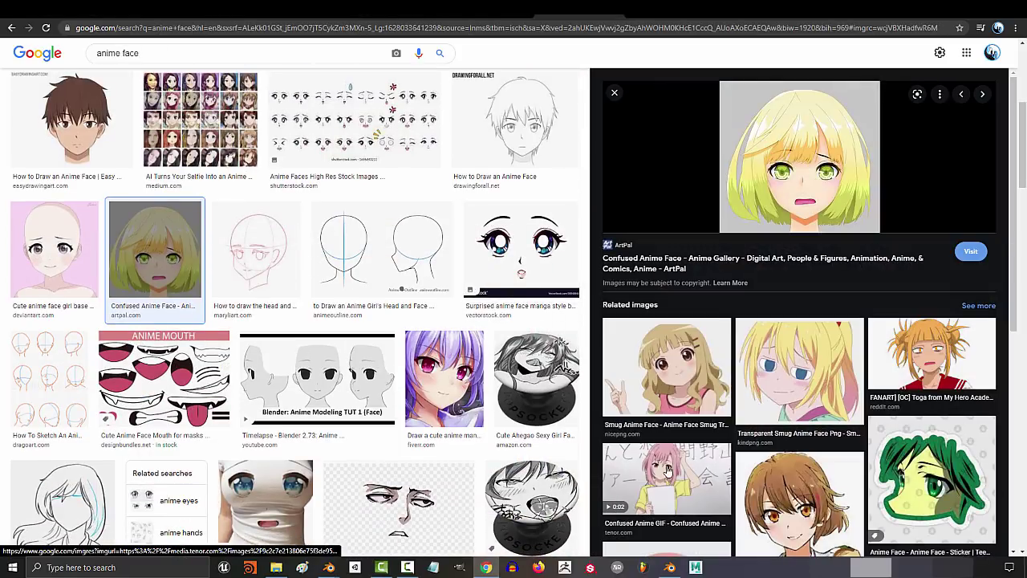
Preview the Confused Anime GIF, check the Guilty Gear Xrd talk, then orbit behind the Blender head.
left_click(667, 470)
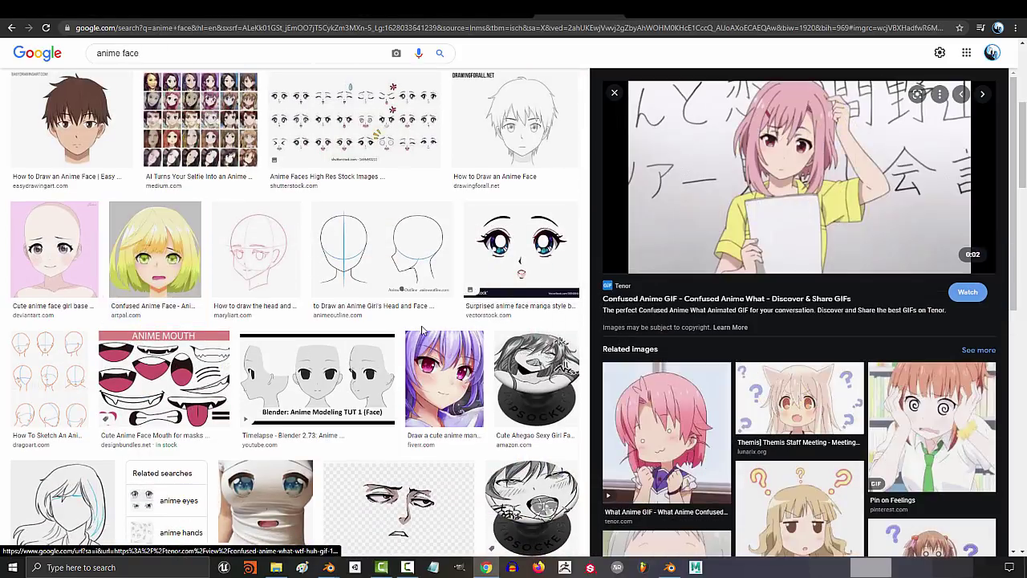
scroll(321, 321, "down", 3)
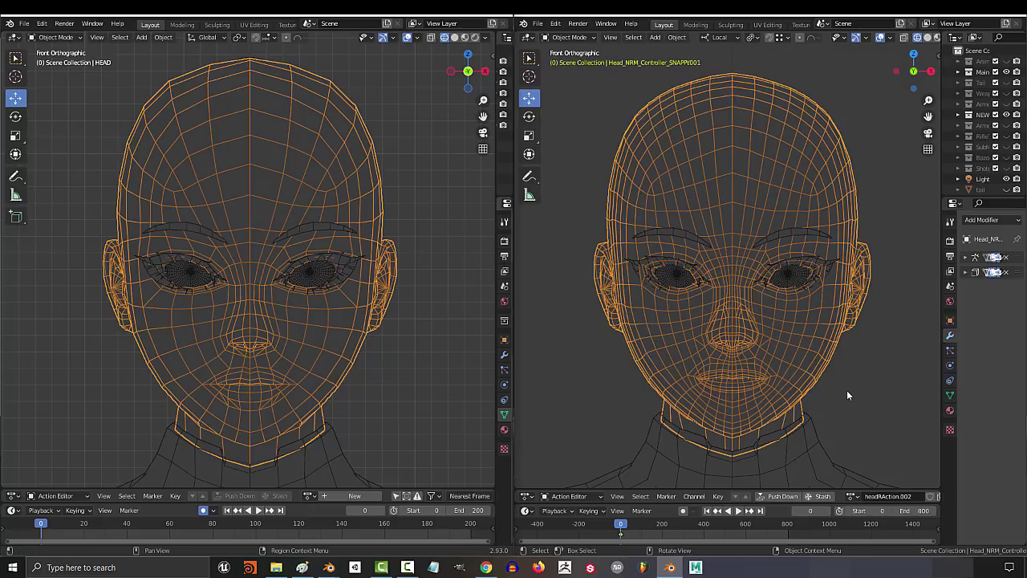
key("alt+Tab")
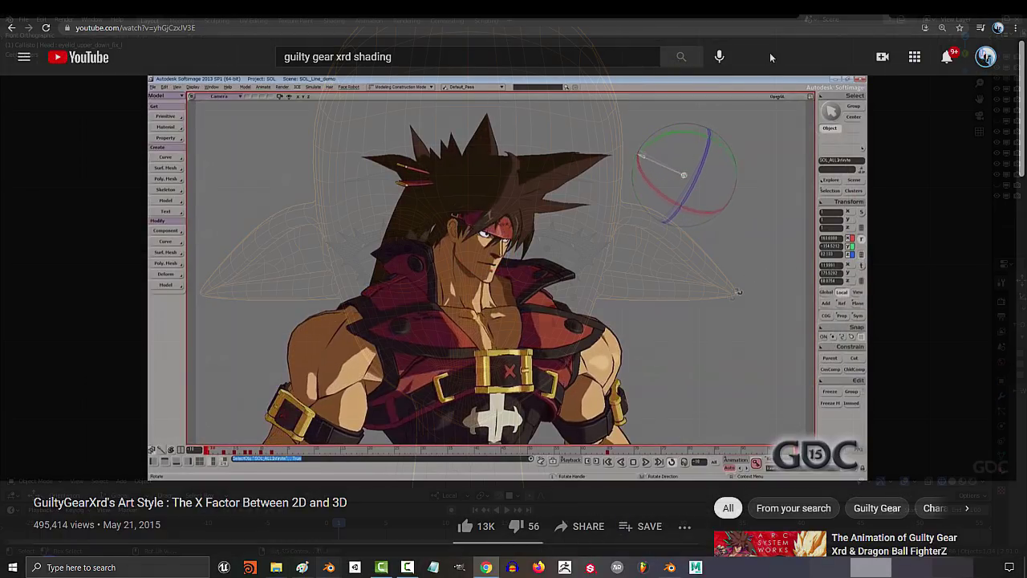
key("alt+Tab")
middle_click_drag(727, 360, 241, 328)
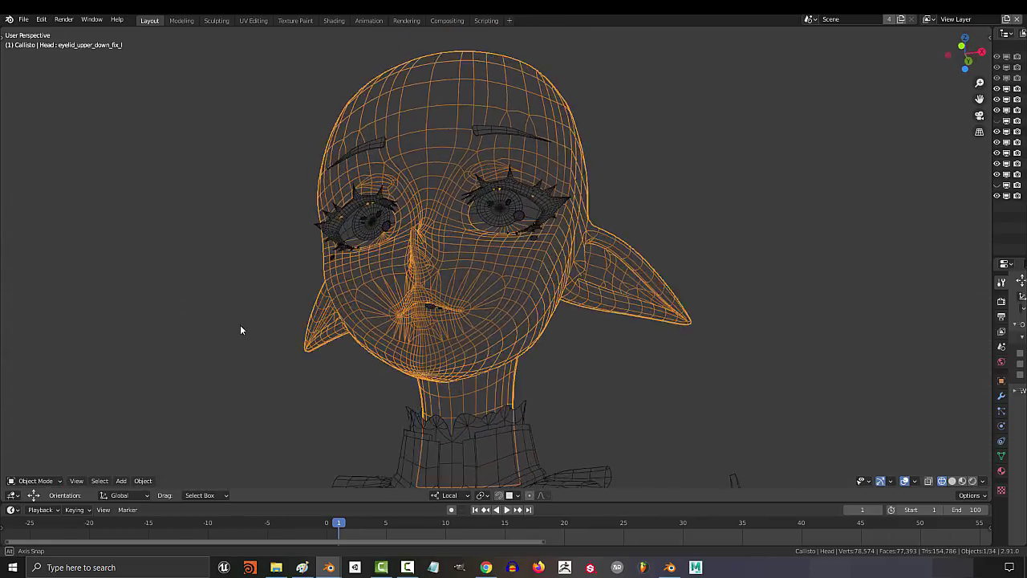
Orbit the head to compare its topology from several sides, then close the reference image.
middle_click_drag(241, 328, 287, 343)
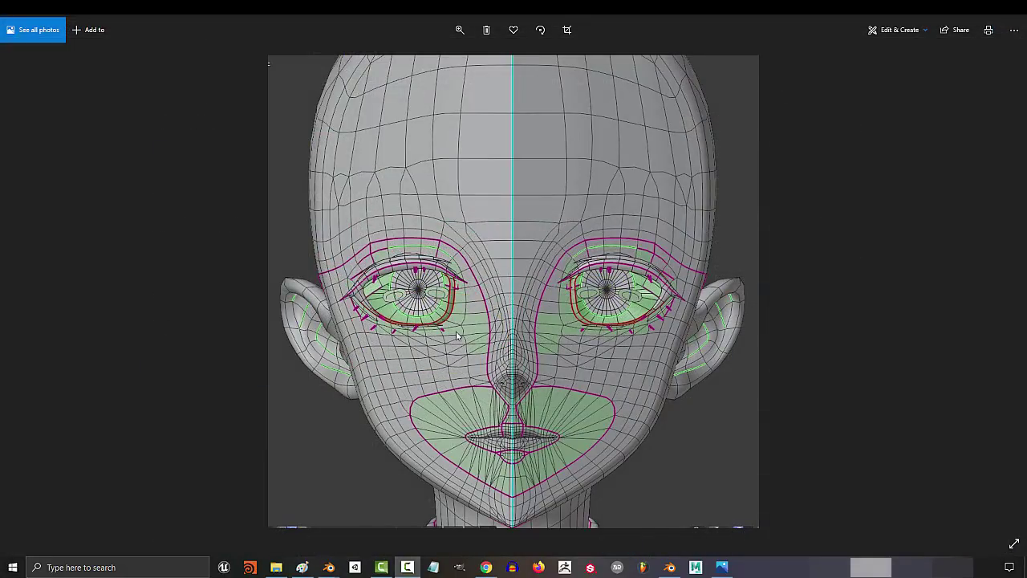
key("alt+F4")
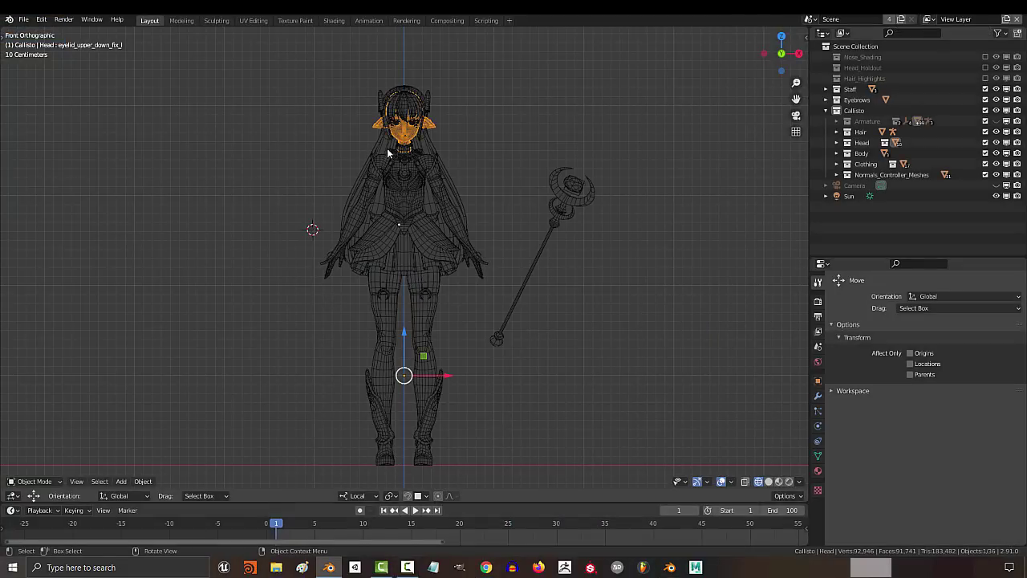
Inspect the Dress, Skirt and Lower_Body meshes, then frame and orbit around the Arms.
left_click(392, 210)
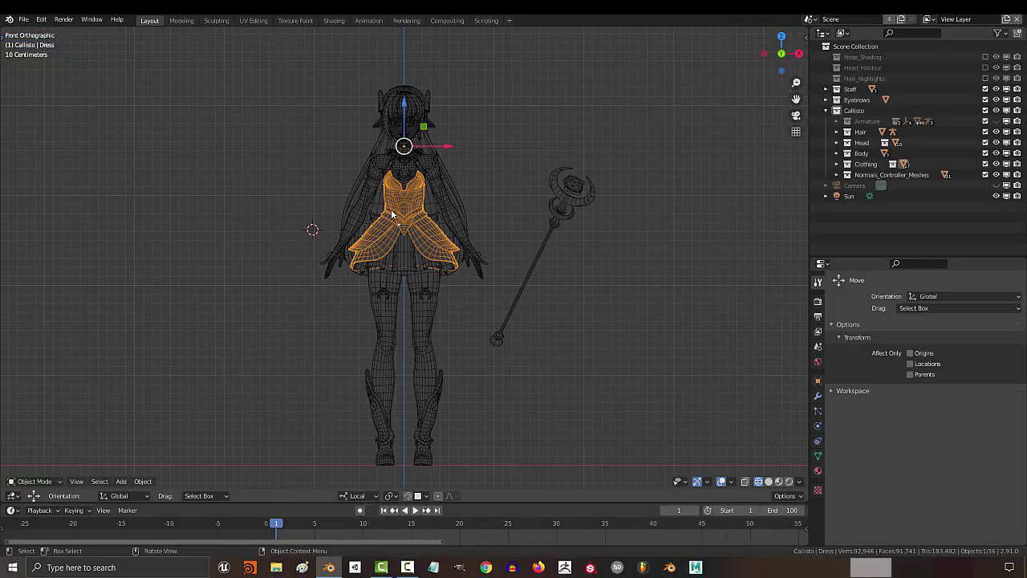
left_click(388, 273)
left_click(381, 338)
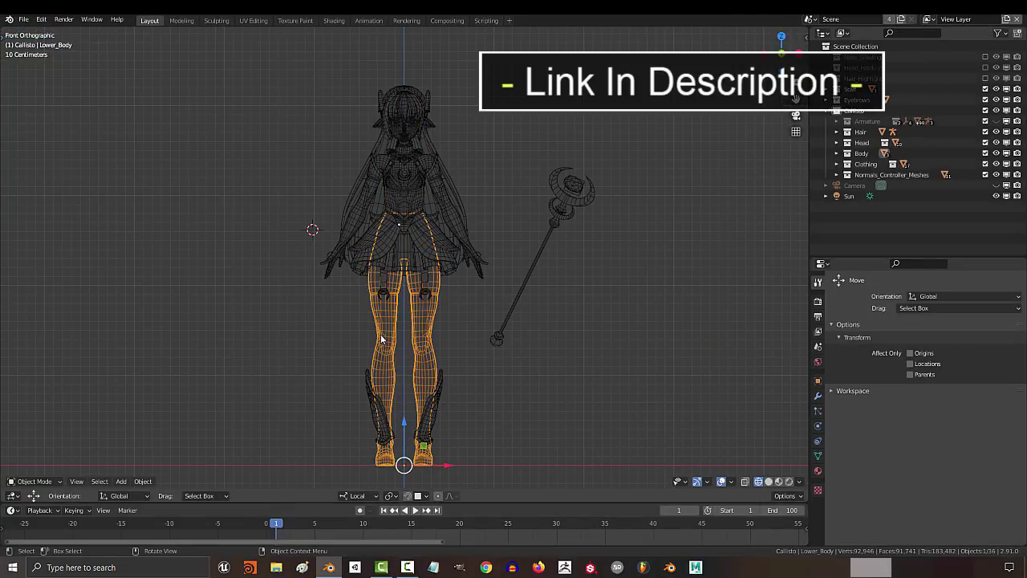
middle_click_drag(601, 319, 92, 390)
left_click(364, 207)
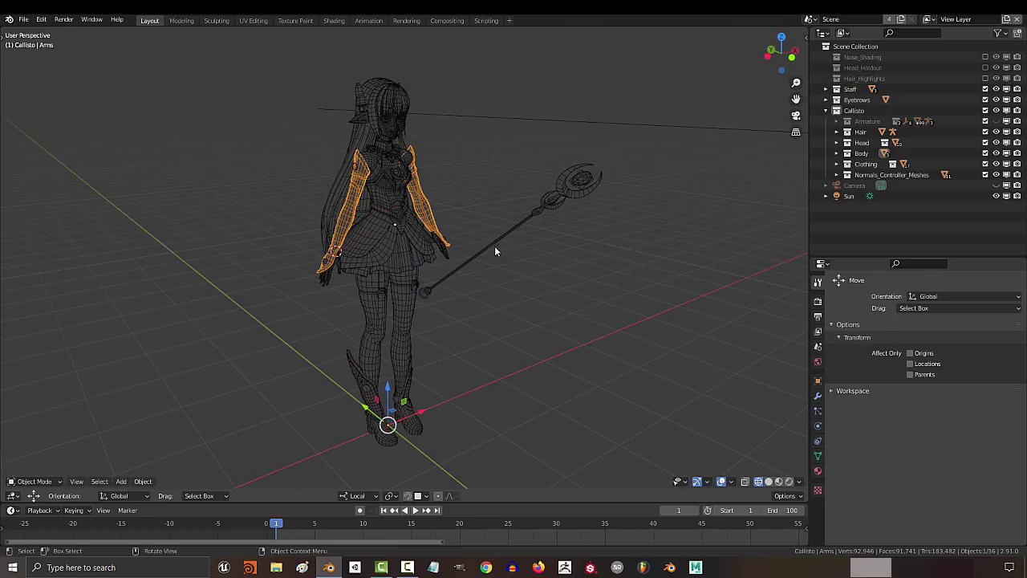
key("KP_Decimal")
middle_click_drag(573, 358, 384, 343)
Frame the Hands and Lower_Body meshes, orbiting to a side view of the hand and behind the legs.
left_click(494, 363)
key("KP_Decimal")
left_click(483, 362)
key("KP_Decimal")
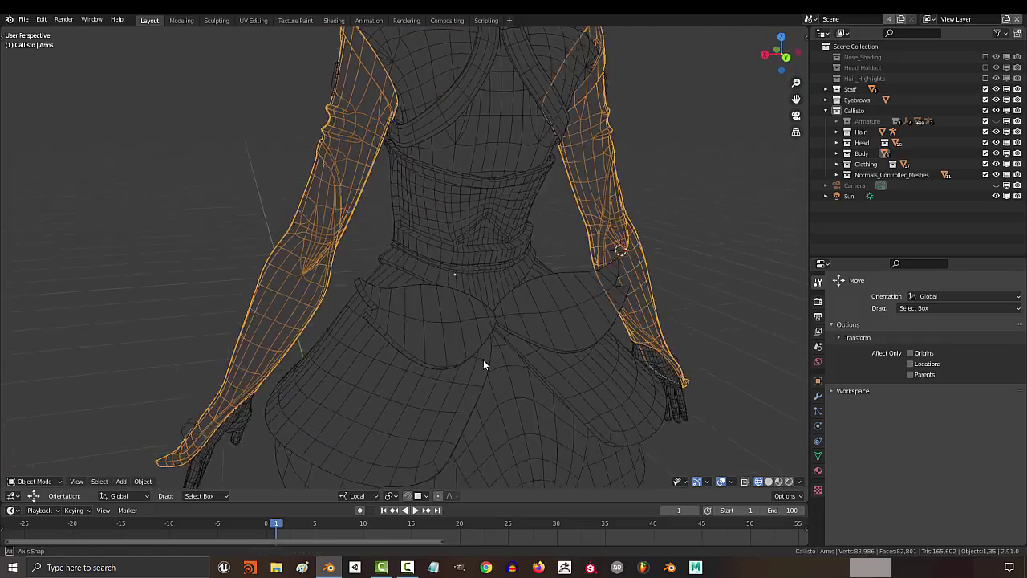
middle_click_drag(497, 366, 686, 287)
left_click(156, 305)
key("KP_Decimal")
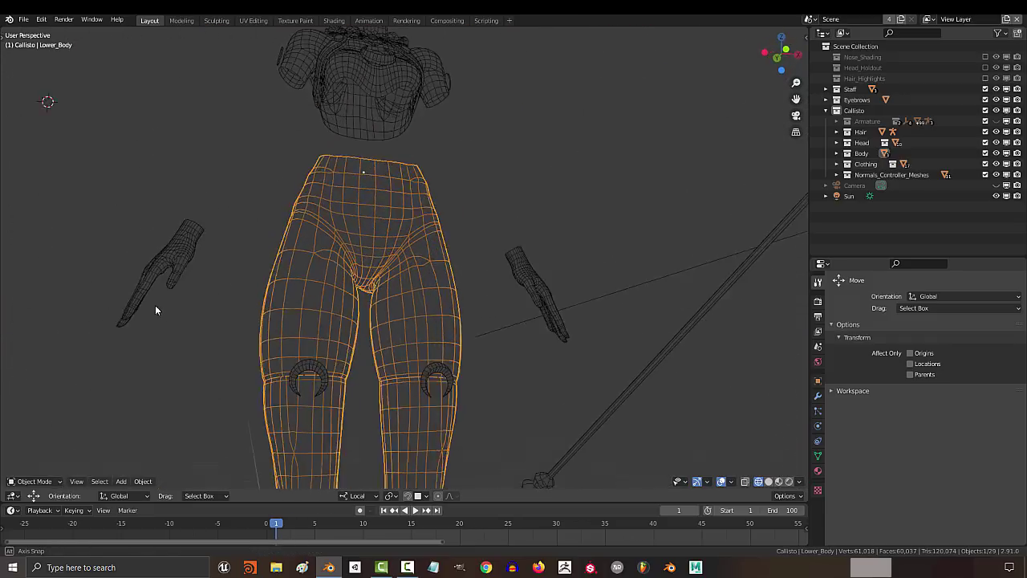
middle_click_drag(156, 305, 550, 306)
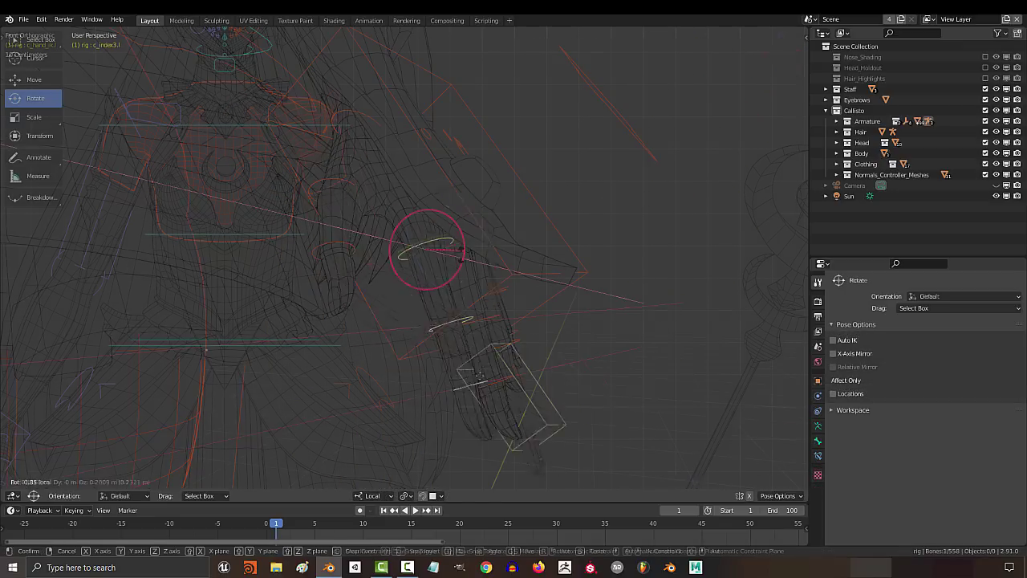
Curl the index and middle finger bones and drag the foot IK control to straighten the leg.
mouse_move(449, 265)
left_mouse_down()
mouse_move(451, 281)
mouse_move(452, 250)
left_mouse_up()
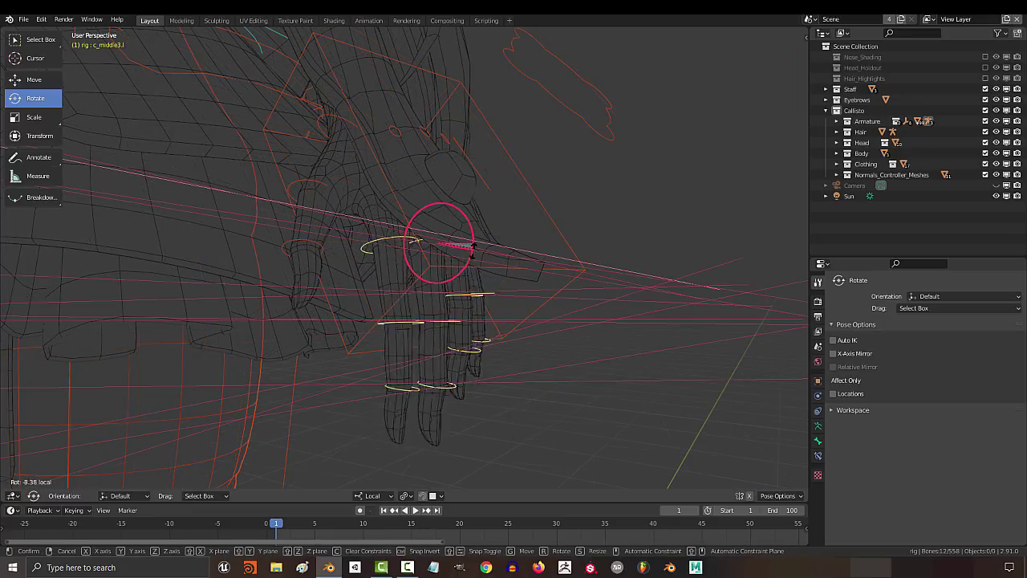
left_click_drag(458, 236, 455, 306)
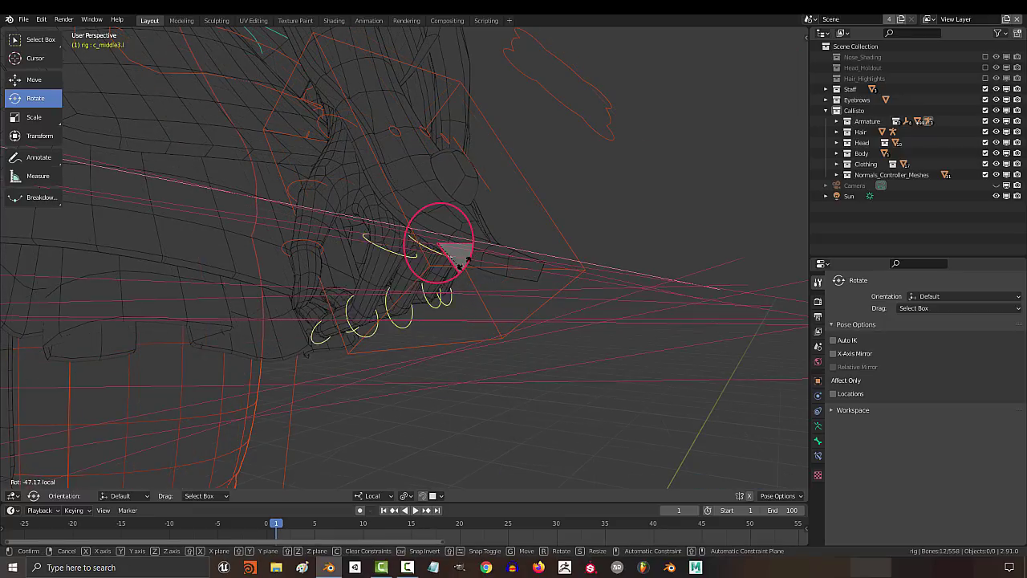
left_click_drag(462, 262, 470, 273)
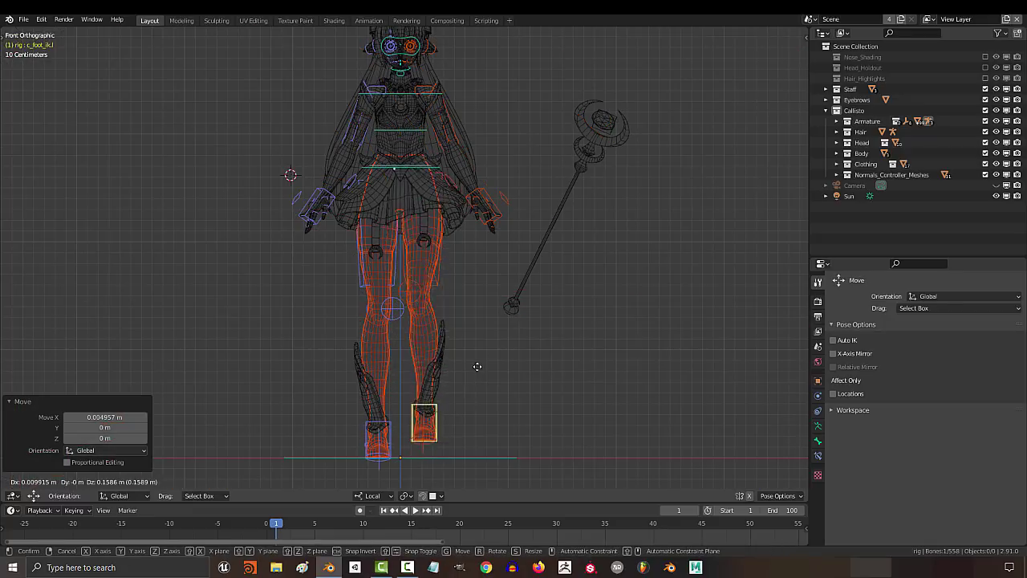
left_click_drag(554, 284, 500, 402)
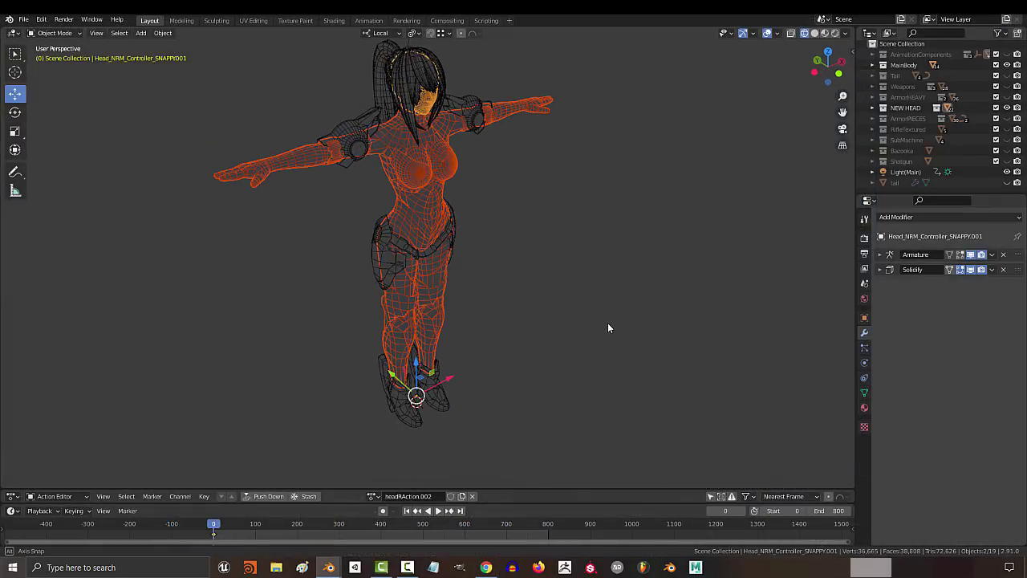
Orbit the view around the armored T-pose character.
middle_click_drag(608, 327, 213, 343)
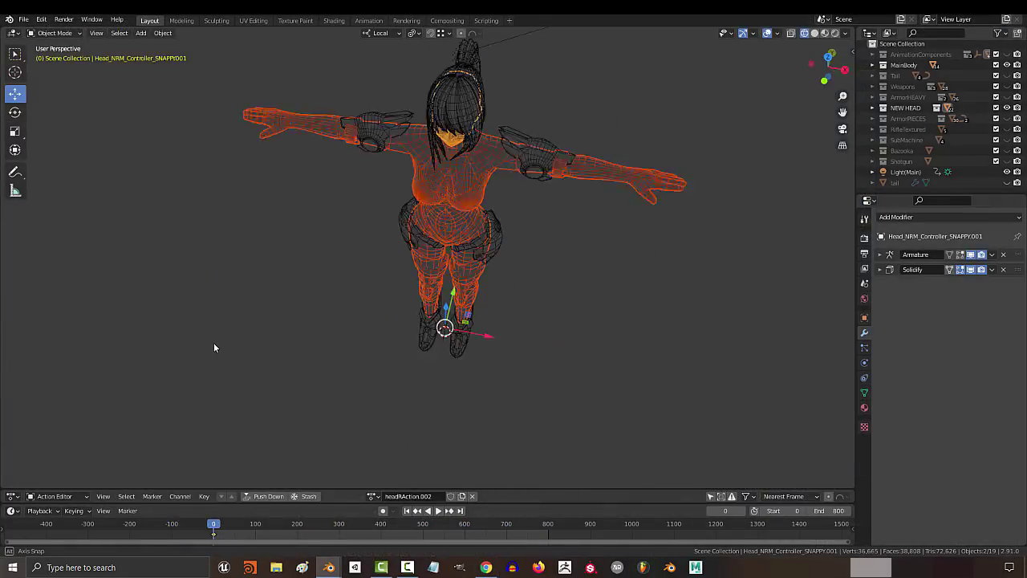
Deselect everything, orbit to a front view of the head and chest, and switch to Material Preview.
left_click(214, 343)
scroll(586, 206, "up", 8)
mouse_move(585, 207)
middle_mouse_down()
mouse_move(592, 287)
mouse_move(621, 268)
mouse_move(564, 275)
middle_mouse_up()
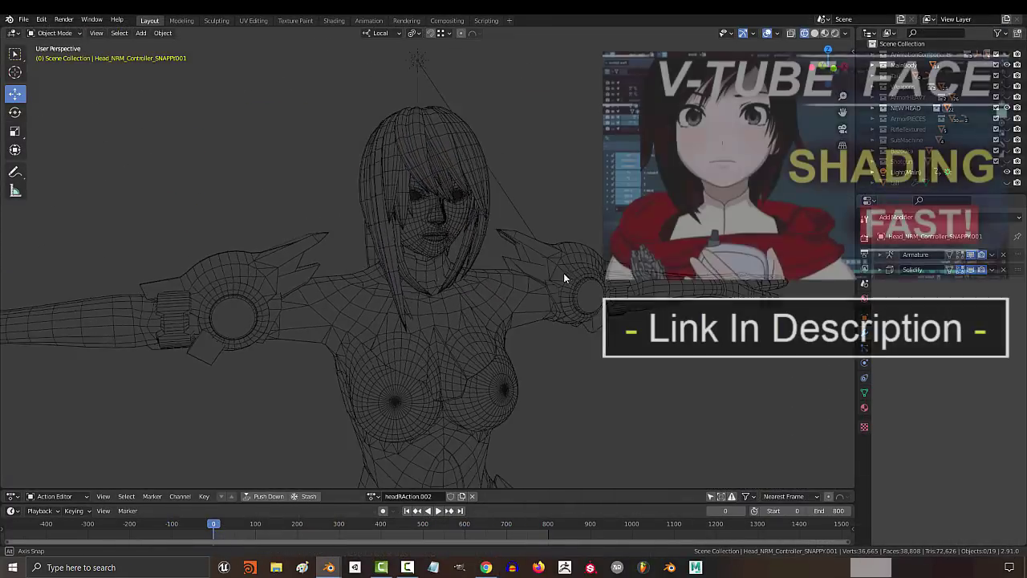
scroll(543, 282, "up", 3)
key("z")
scroll(536, 317, "down", 3)
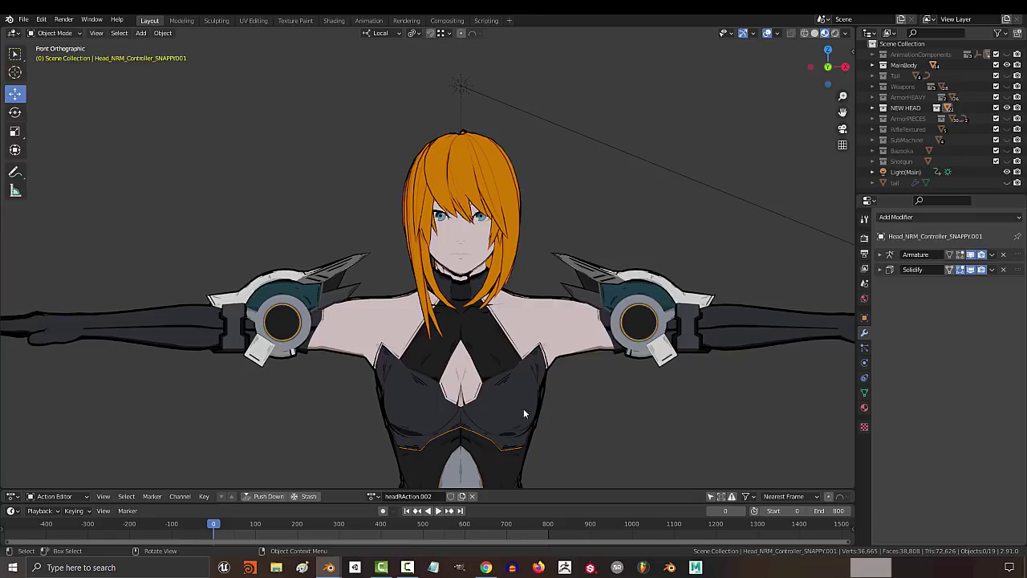
Orbit to a rotated perspective and select the body mesh to inspect its modifiers.
scroll(523, 409, "down", 5)
middle_click_drag(606, 357, 313, 313)
left_click(524, 377)
scroll(313, 313, "up", 1)
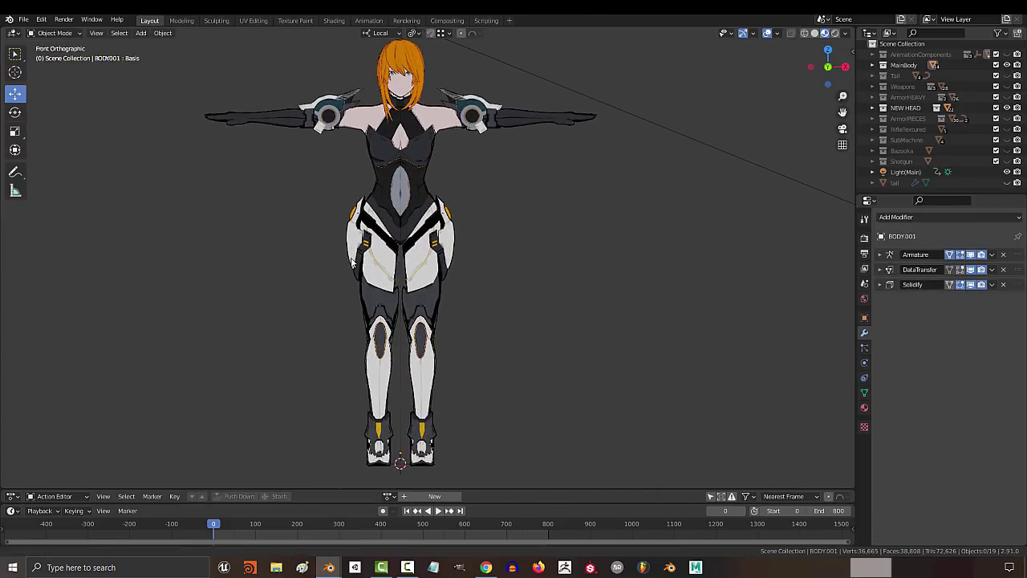
middle_click_drag(532, 271, 466, 385)
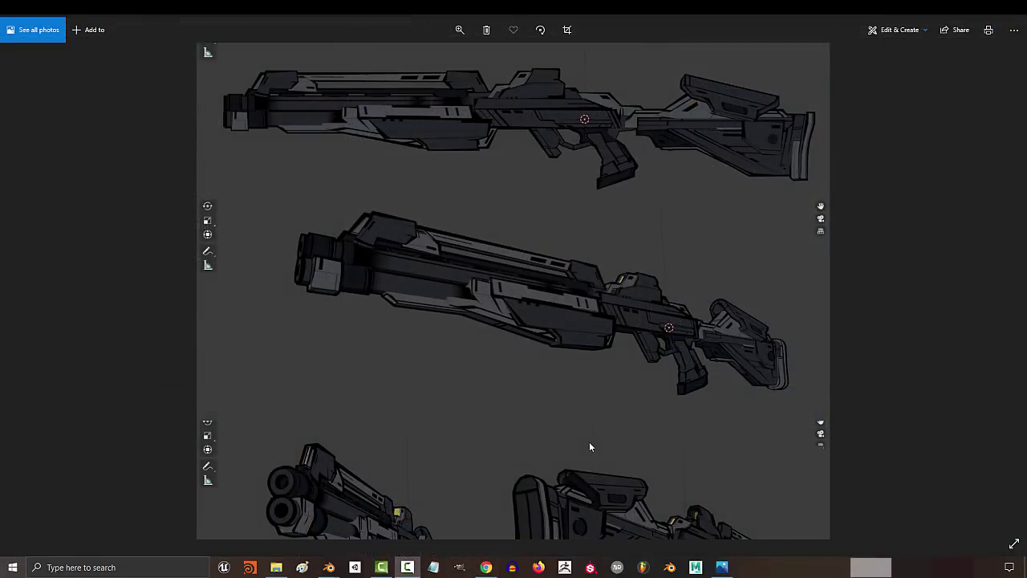
Pan the gun image, then page through five screenshots to the single dark pistol.
left_click_drag(589, 442, 572, 240)
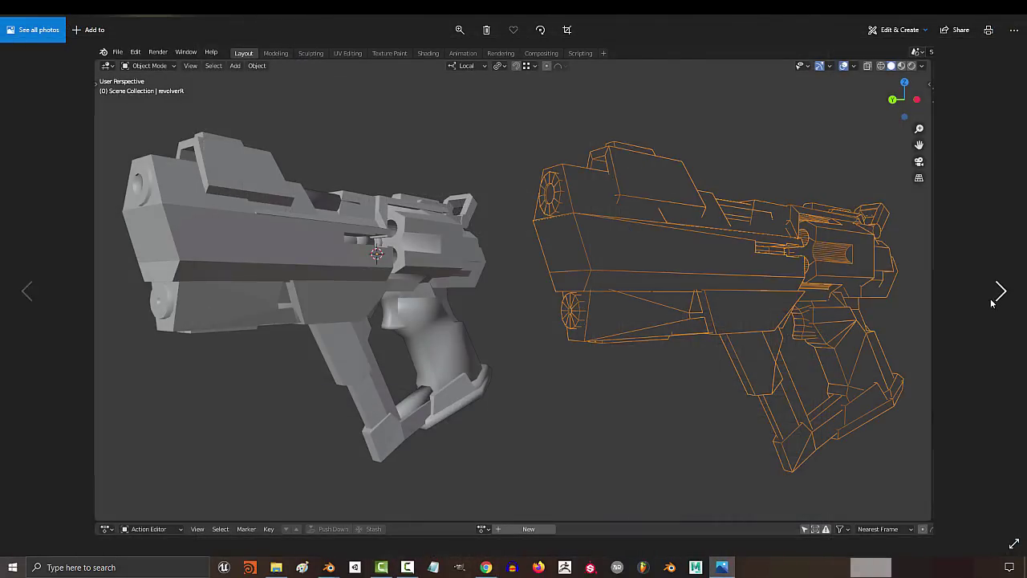
left_click(999, 293)
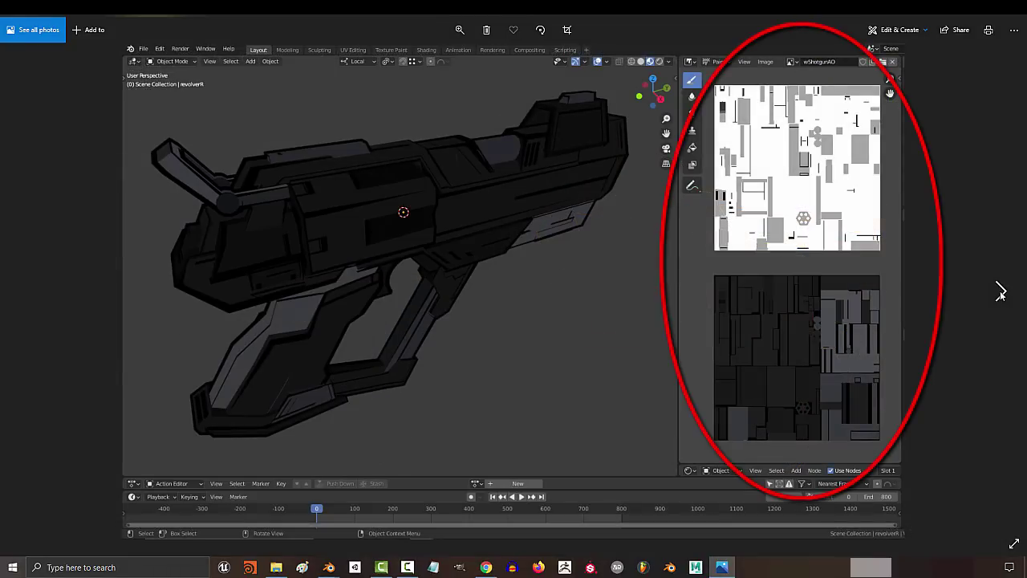
left_click(1000, 292)
left_click(1000, 293)
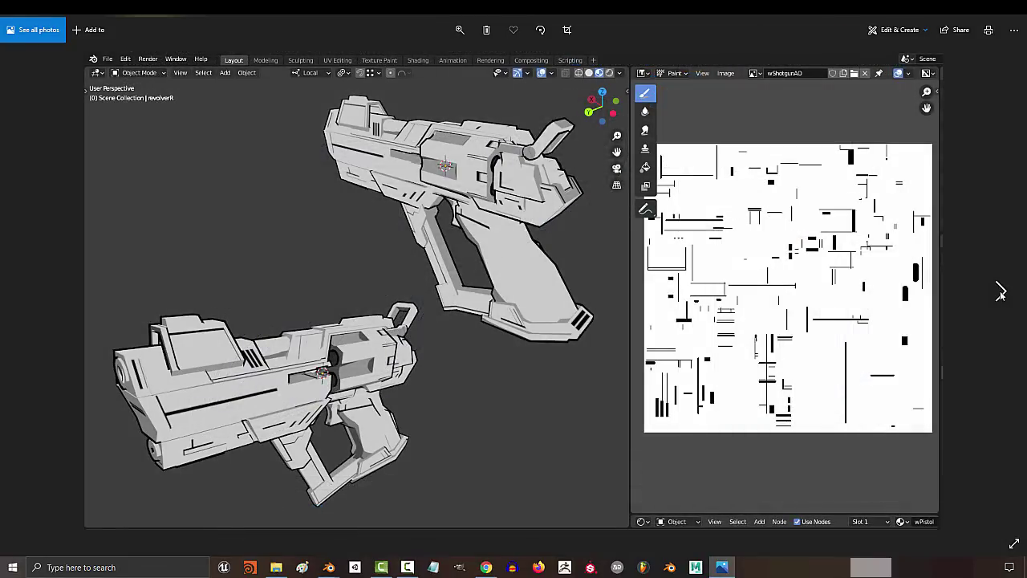
left_click(1000, 293)
left_click(1001, 291)
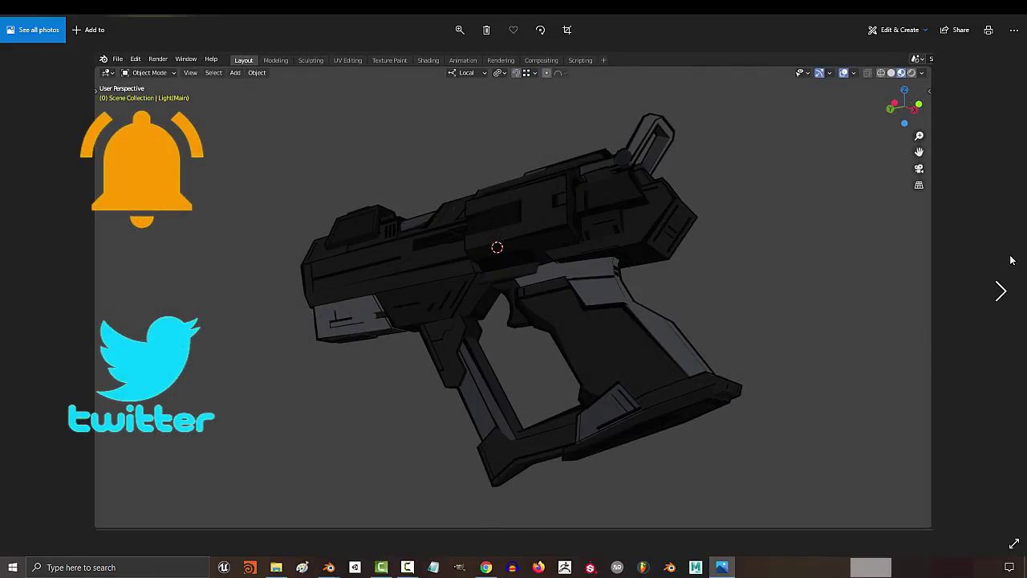